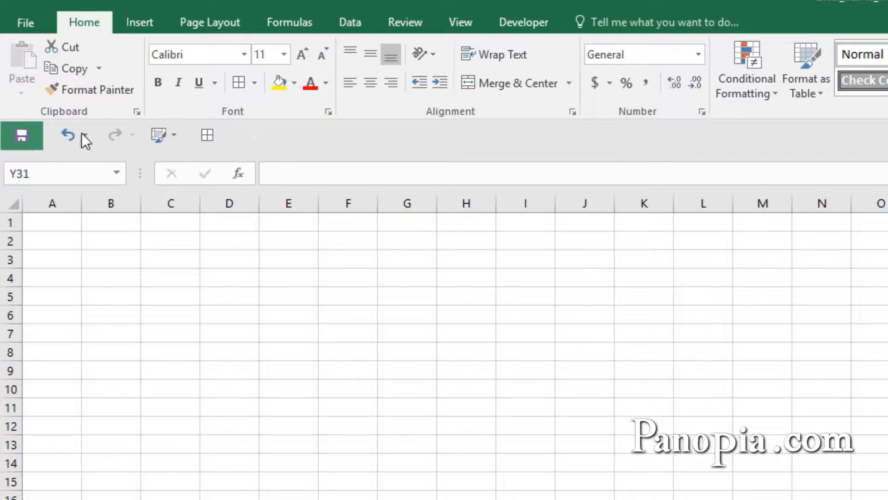
Step: Add the Bold command to the Quick Access Toolbar
right_click(158, 81)
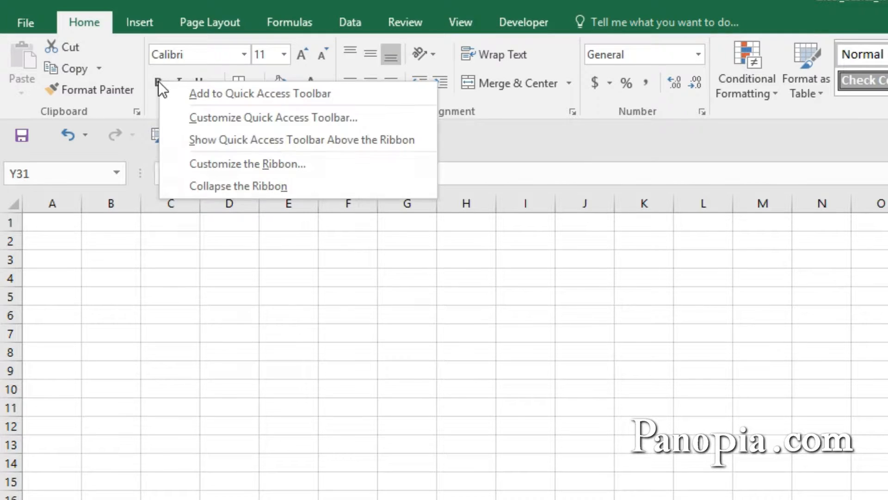
click(240, 95)
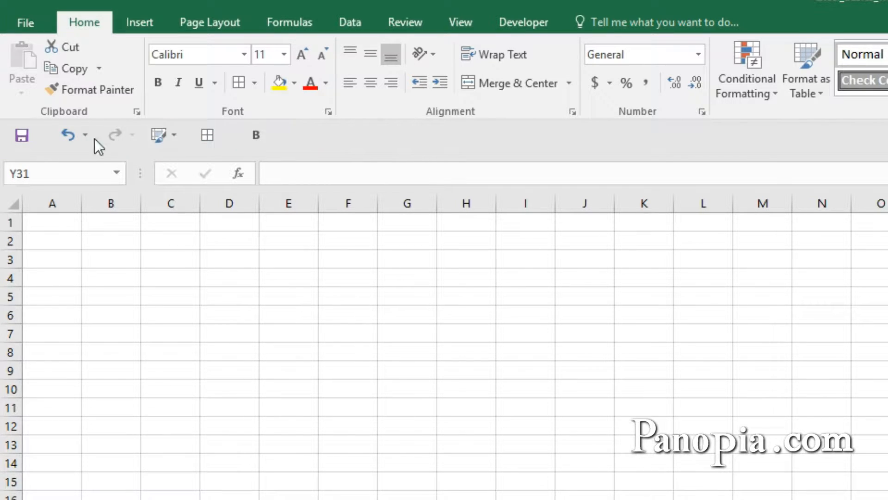
right_click(141, 138)
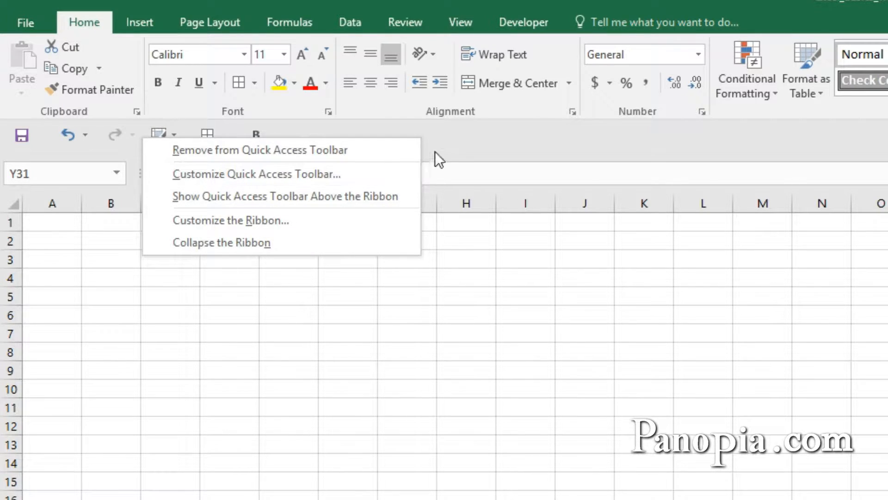
click(490, 138)
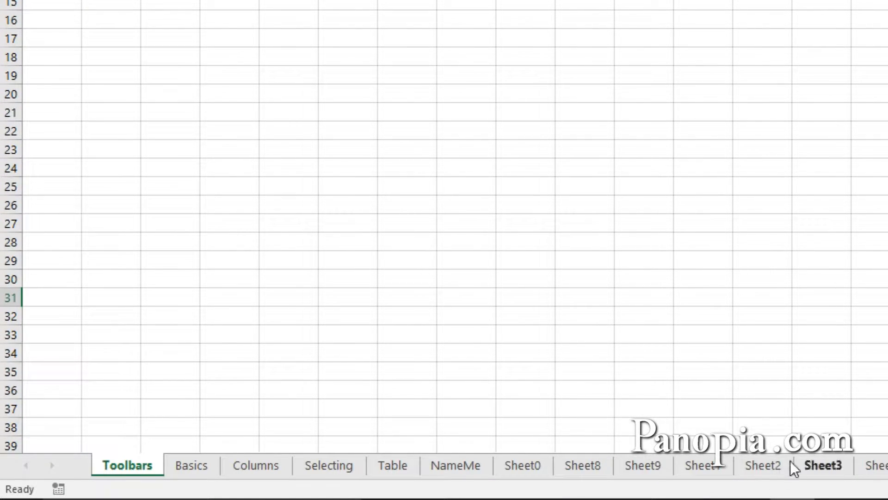
Step: Rename the NameMe sheet as Name
double_click(457, 462)
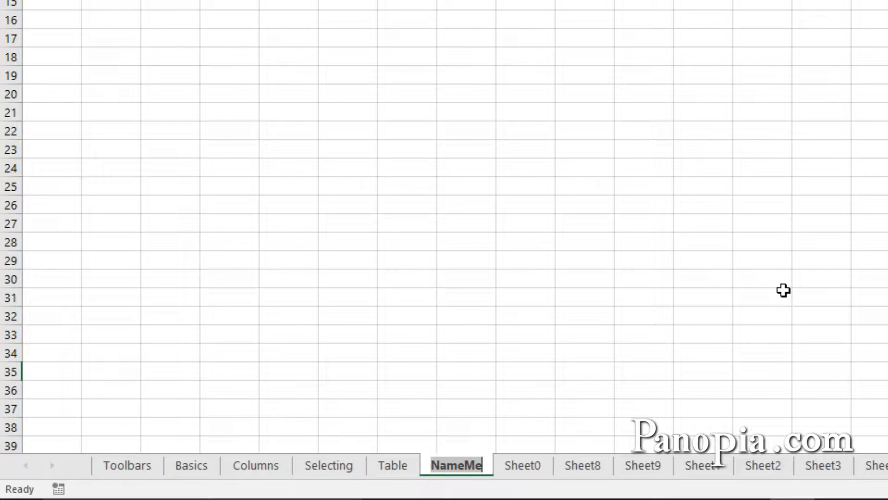
text(Name)
key(Return)
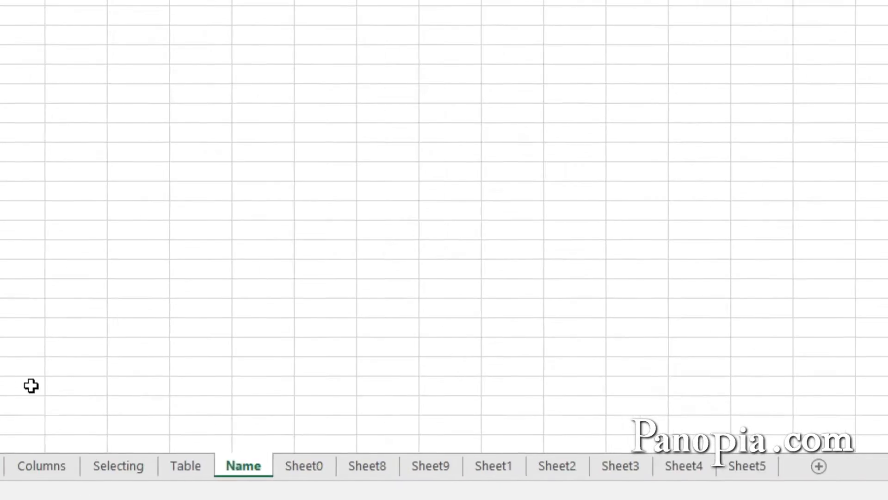
Step: Switch to the Basics sheet and select cell B2, followed by cell C3
click(143, 468)
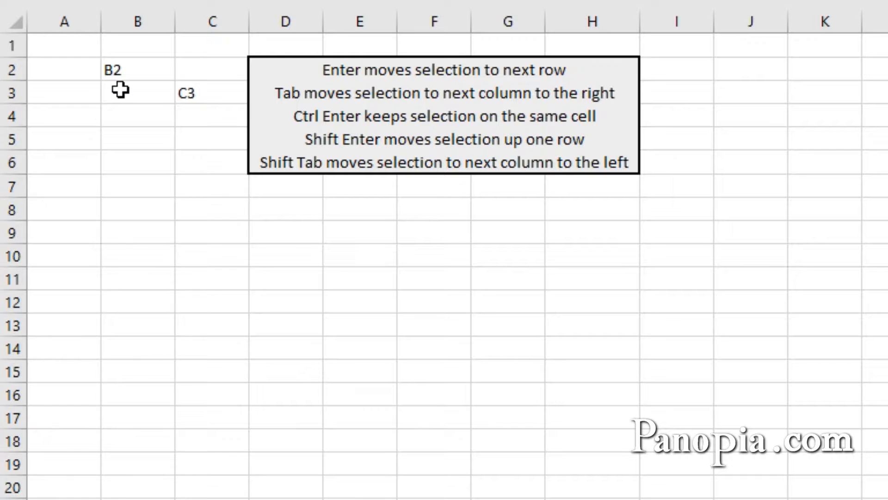
click(145, 71)
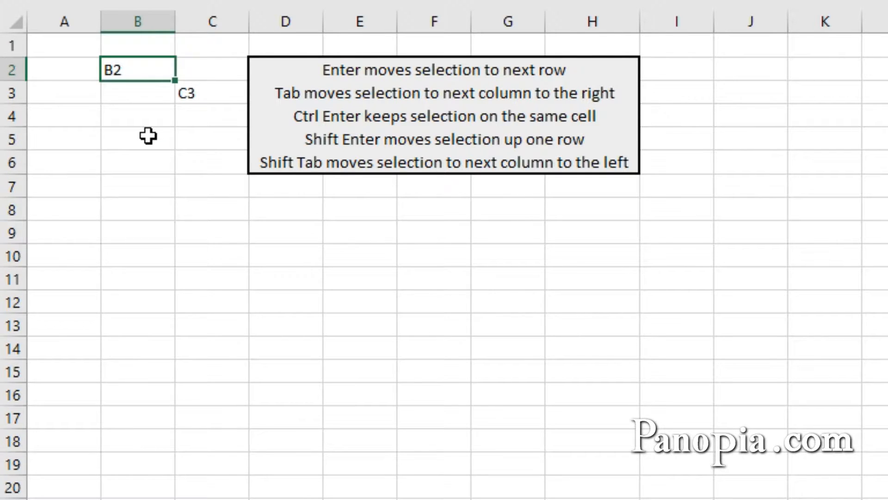
click(212, 94)
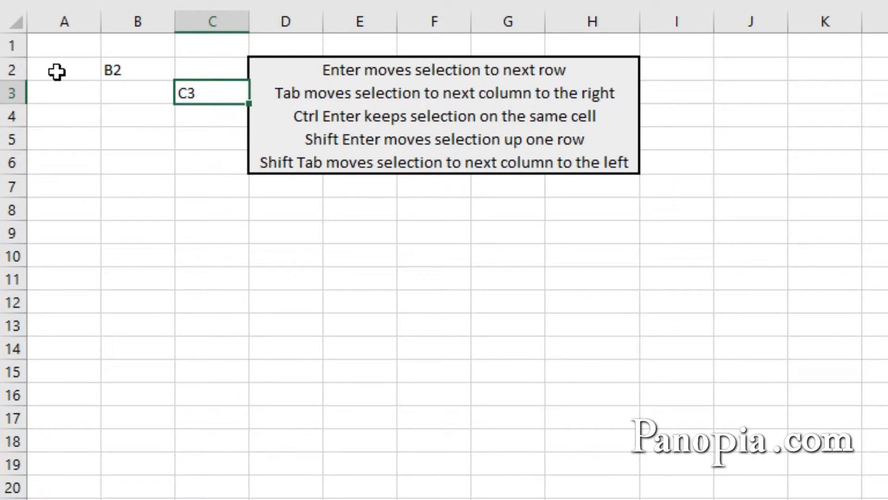
Step: Enter a, b, c and d down column A in cells A1 to A4
click(57, 48)
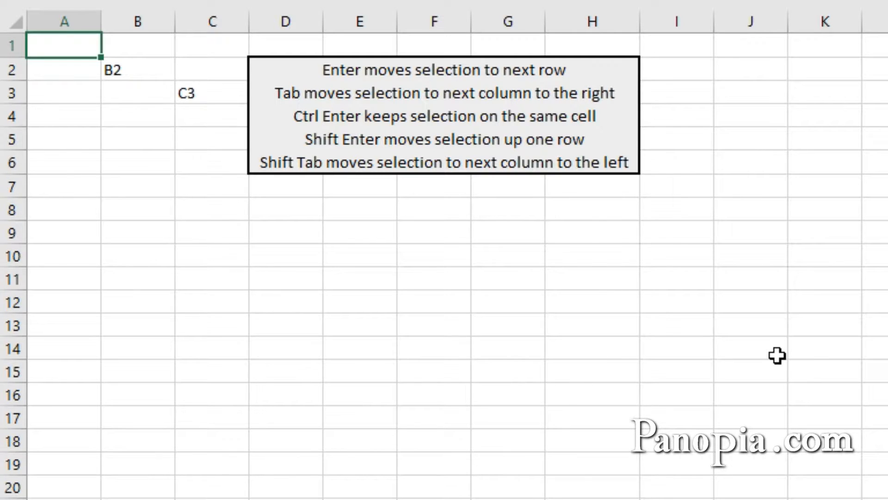
text(a)
key(Return)
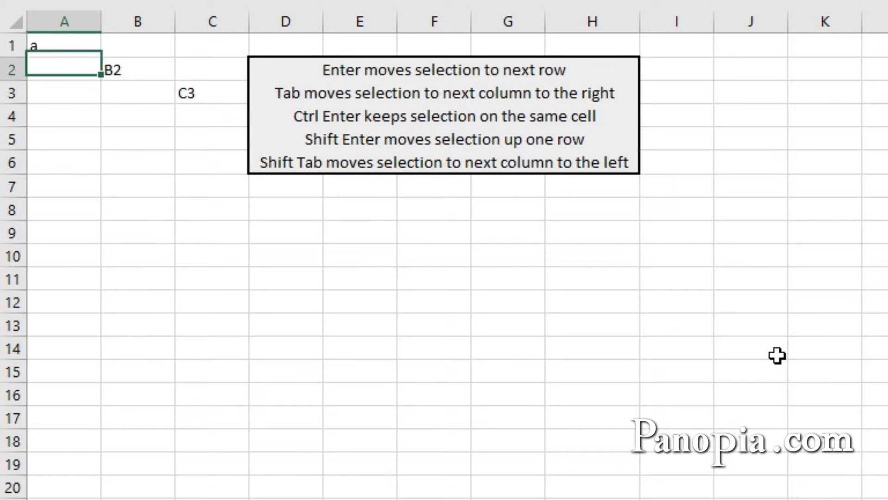
text(b)
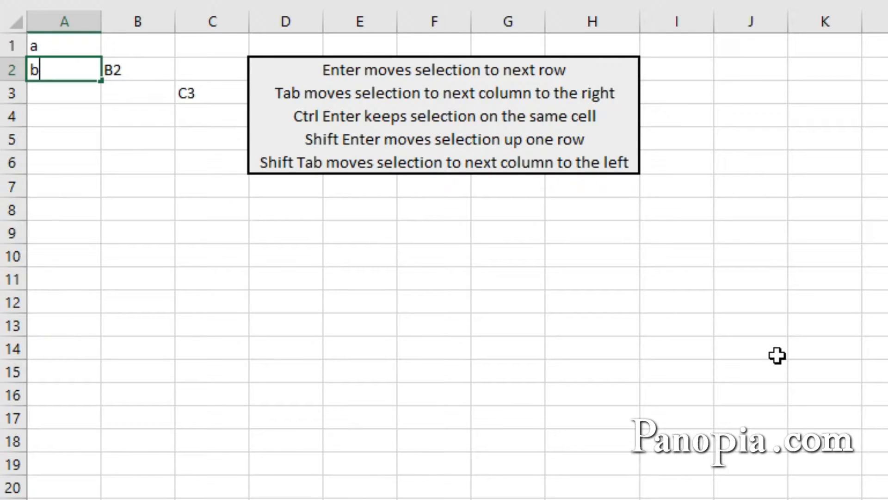
key(Return)
text(c)
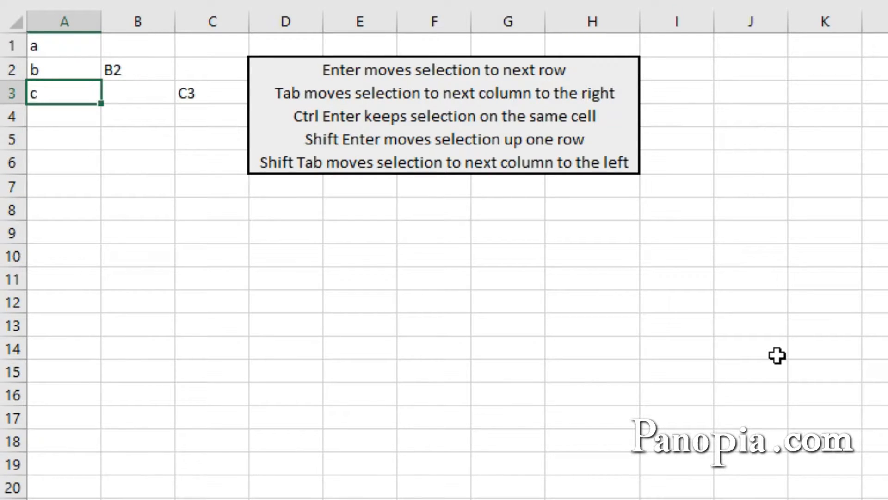
key(Return)
text(d)
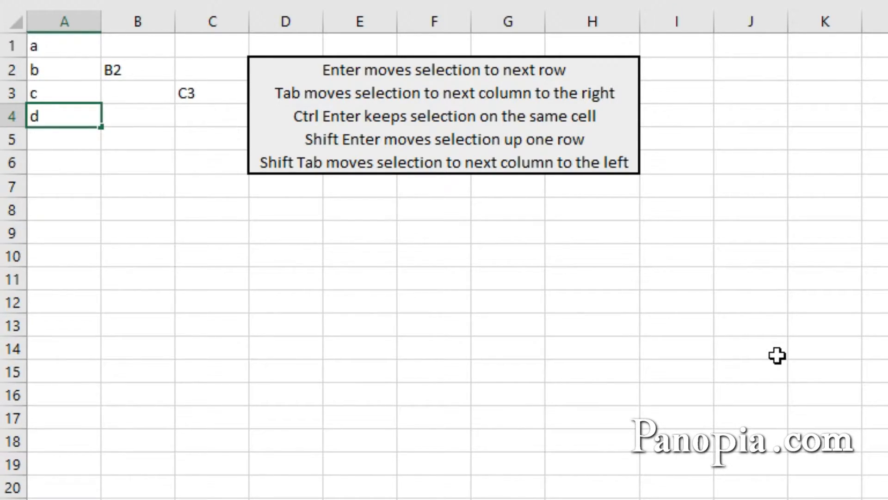
key(Return)
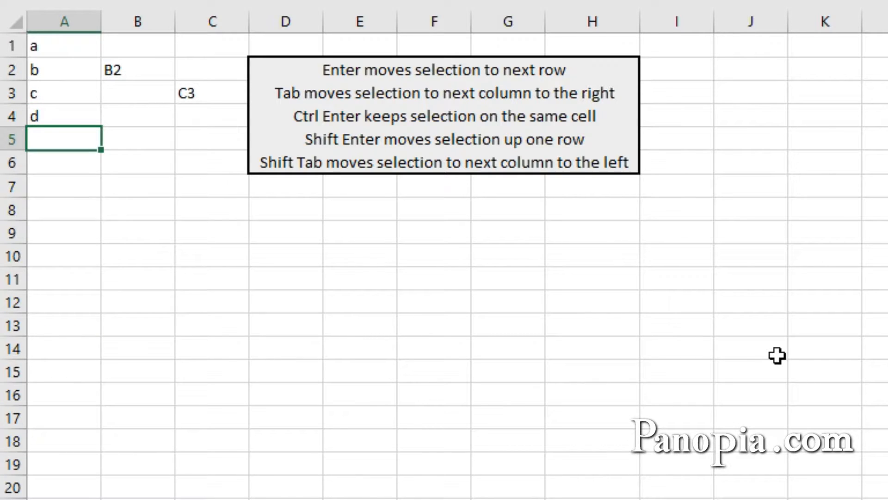
Step: Enter Tab in cell A5 and tab in cell B5, moving the selection across to C5
text(Tab)
key(Tab)
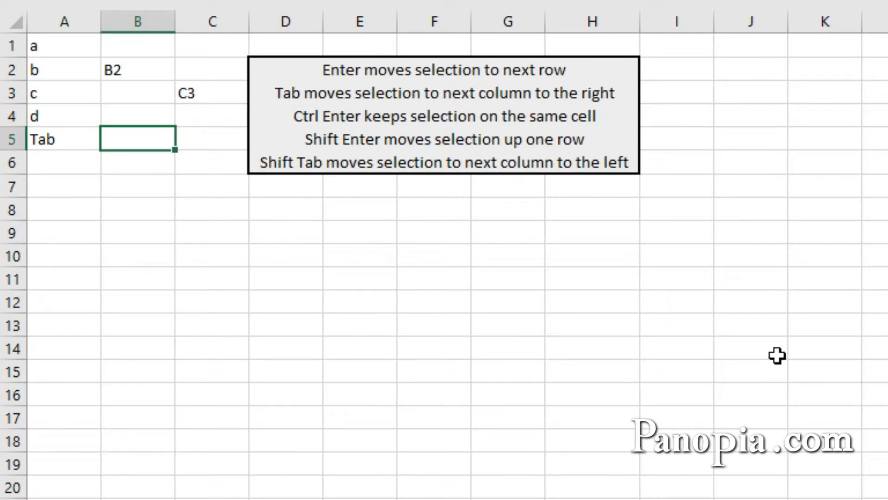
text(tab)
key(Tab)
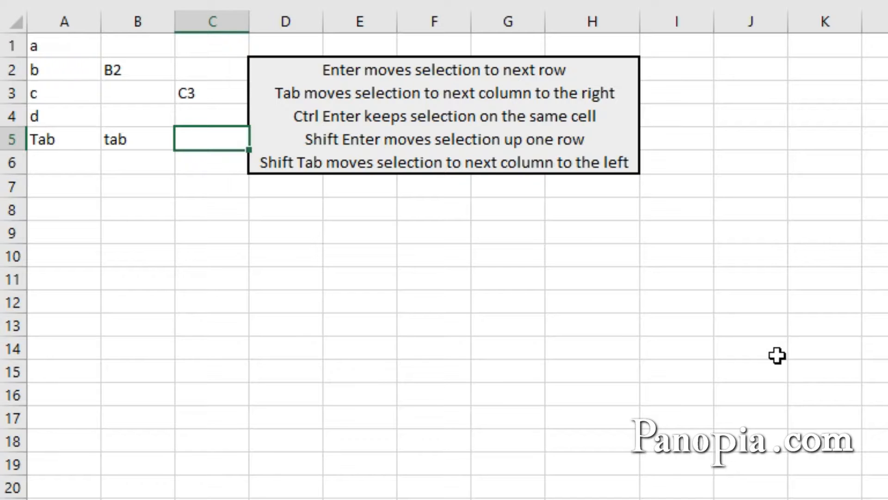
Step: Move the cell selection up three rows from C5 to C2 and two columns left to A2
key(shift+Return)
key(shift+Return)
key(shift+Return)
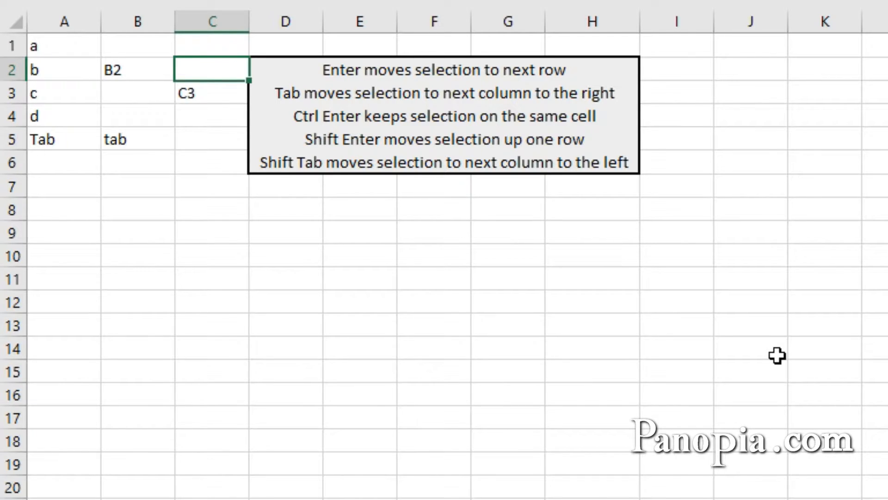
key(shift+Tab)
key(shift+Tab)
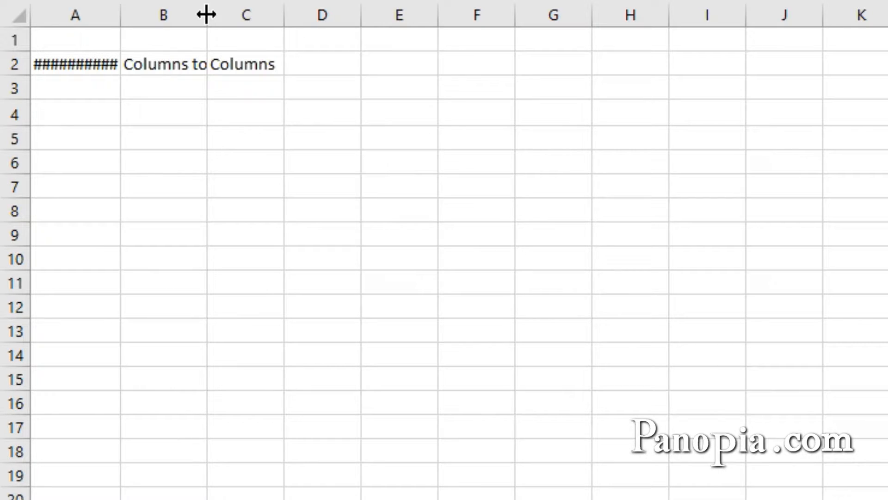
Step: On the Columns sheet, enlarge column B and row 3 manually and autofit column A to its contents
drag(206, 14, 275, 21)
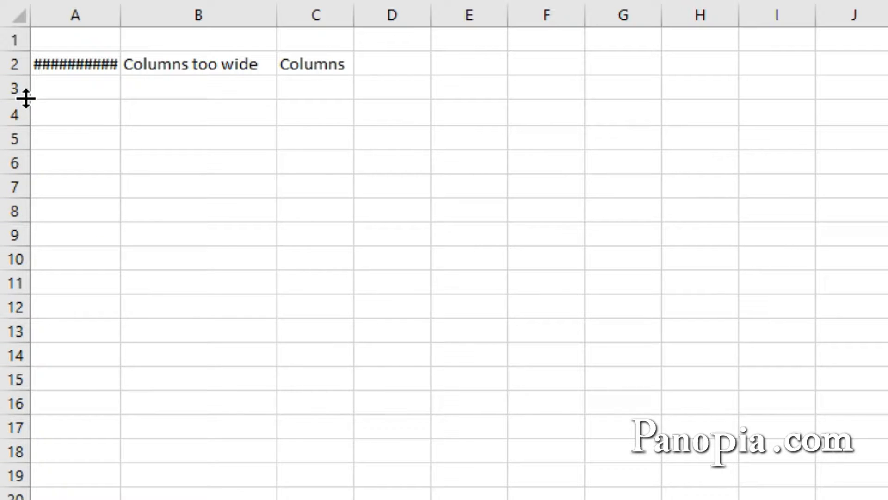
drag(25, 98, 23, 139)
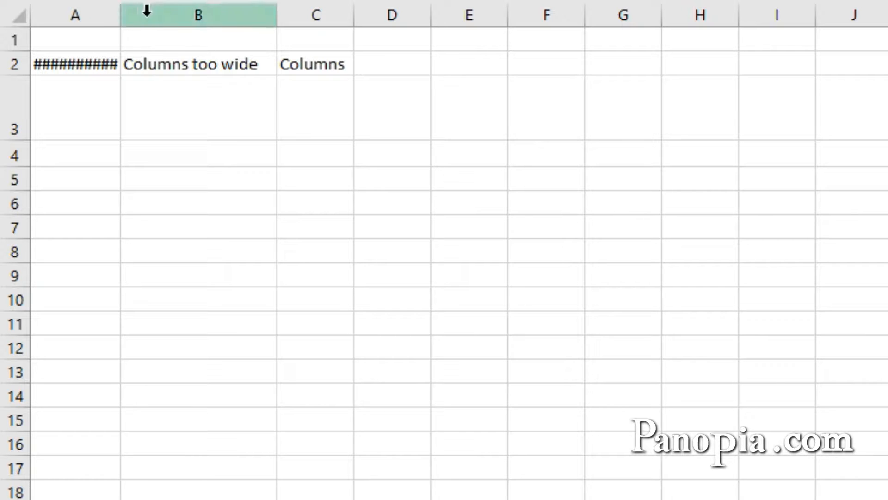
double_click(120, 18)
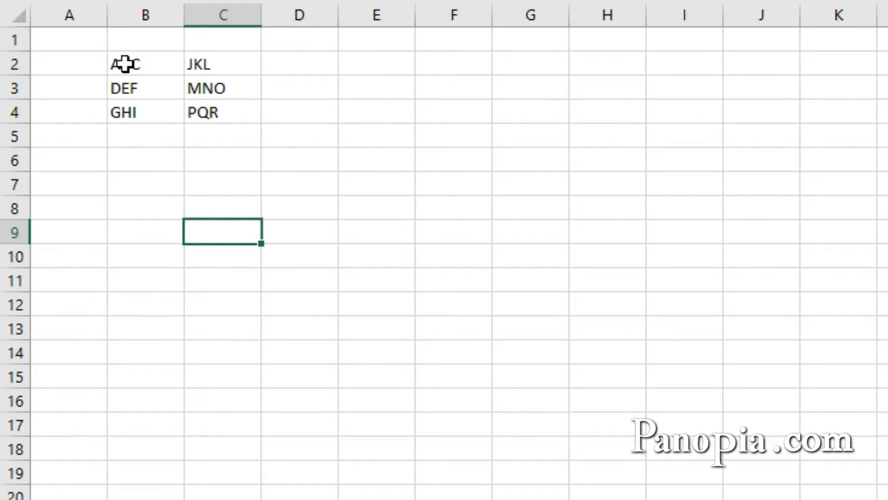
Step: On the Selecting sheet, select the range B2:C4 and replace its active cell's text with Active
drag(125, 64, 221, 110)
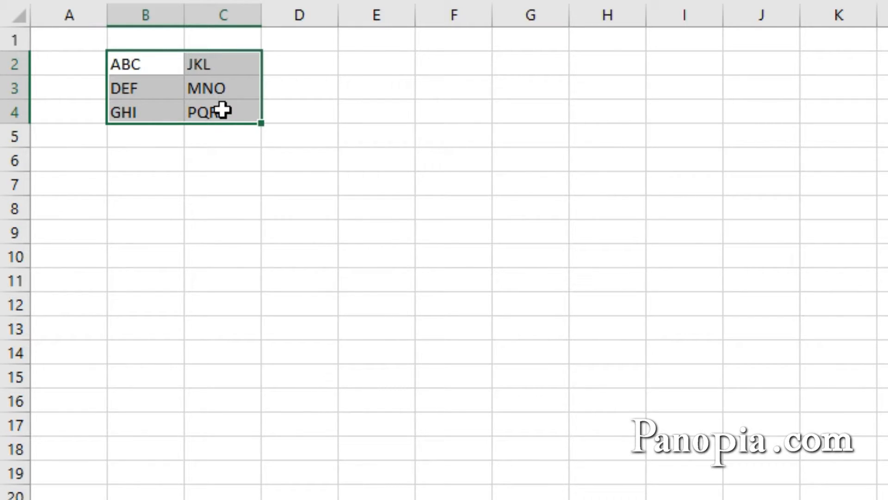
drag(222, 111, 224, 109)
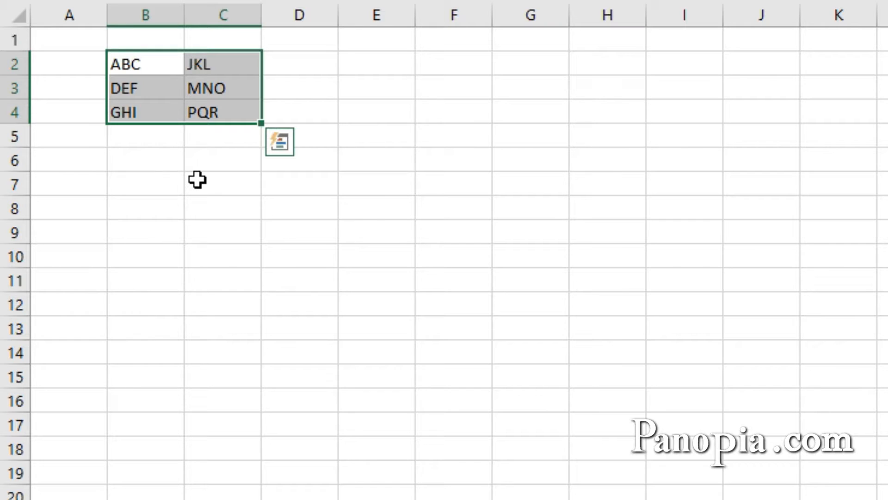
text(Active)
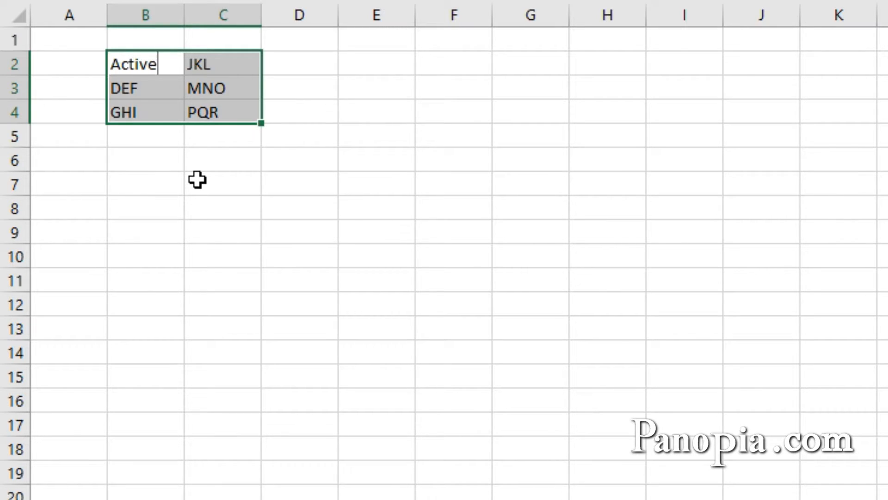
click(198, 180)
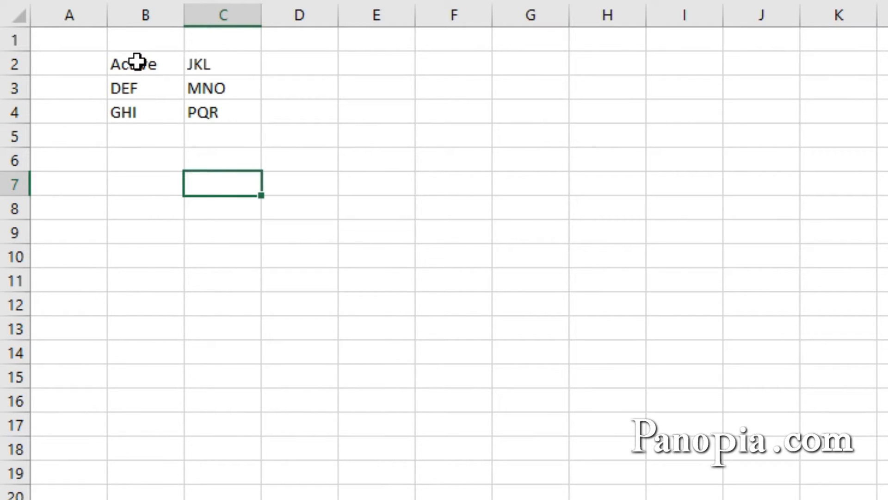
Step: Select the range B2:C4 again and move the block right toward column D
drag(134, 65, 218, 112)
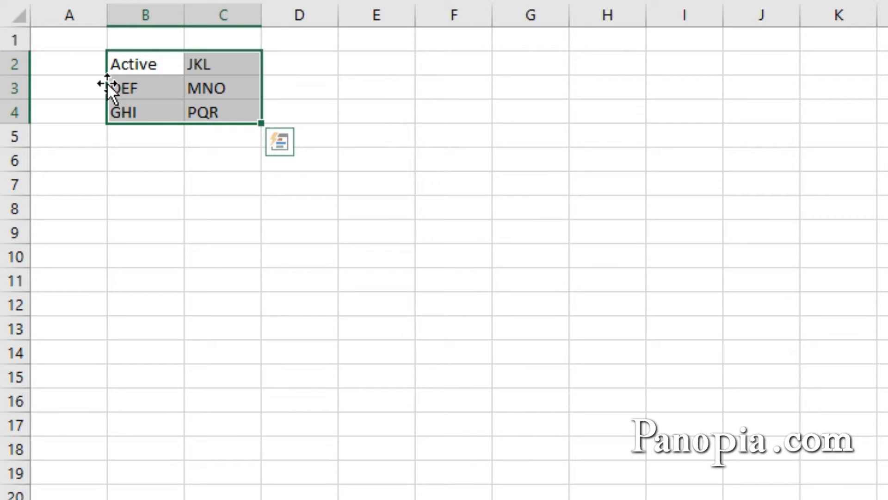
drag(108, 83, 284, 112)
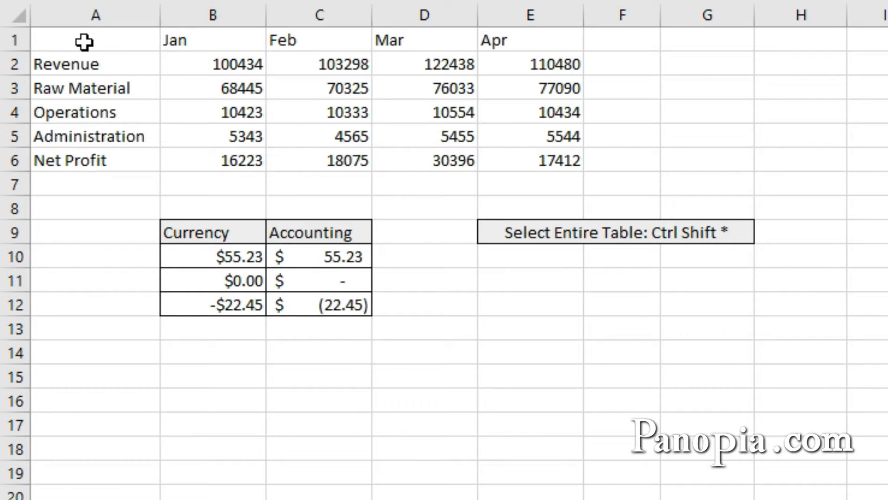
Step: On the Table sheet, apply the Accent5 cell style to the row headings in A1:A6 and the month headings in B1:E1
drag(84, 43, 81, 166)
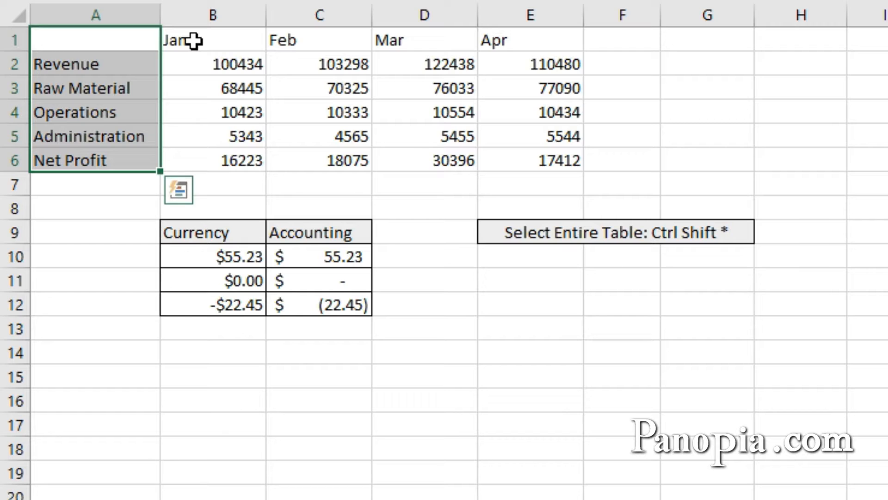
drag(194, 41, 535, 46)
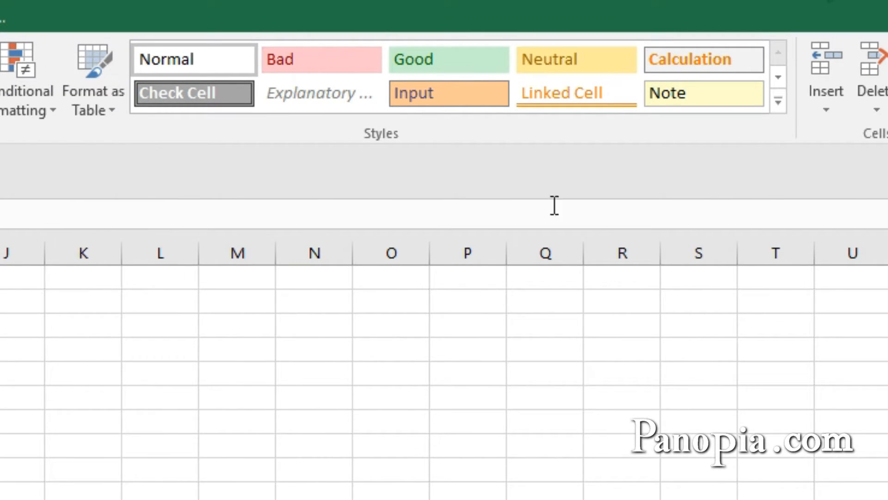
click(778, 102)
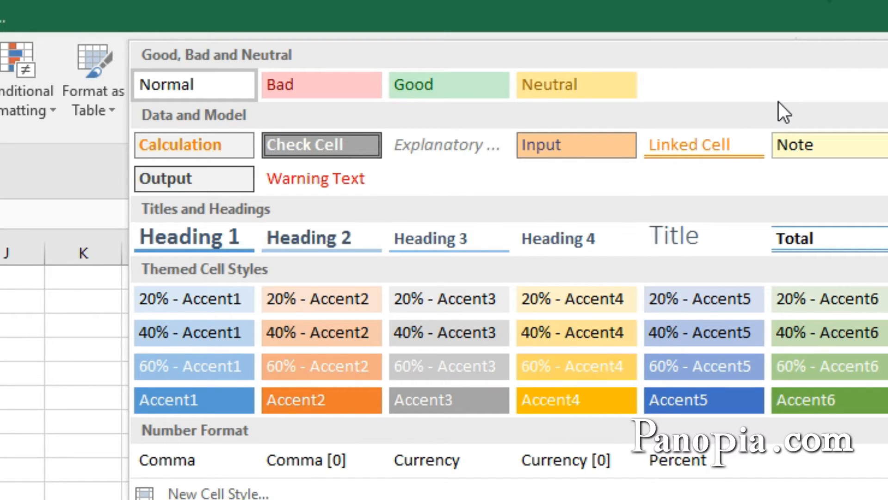
click(721, 13)
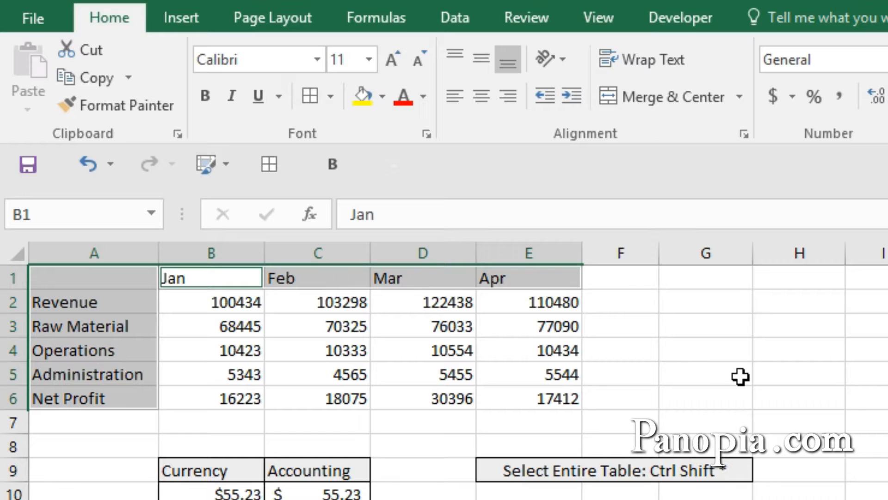
key(alt)
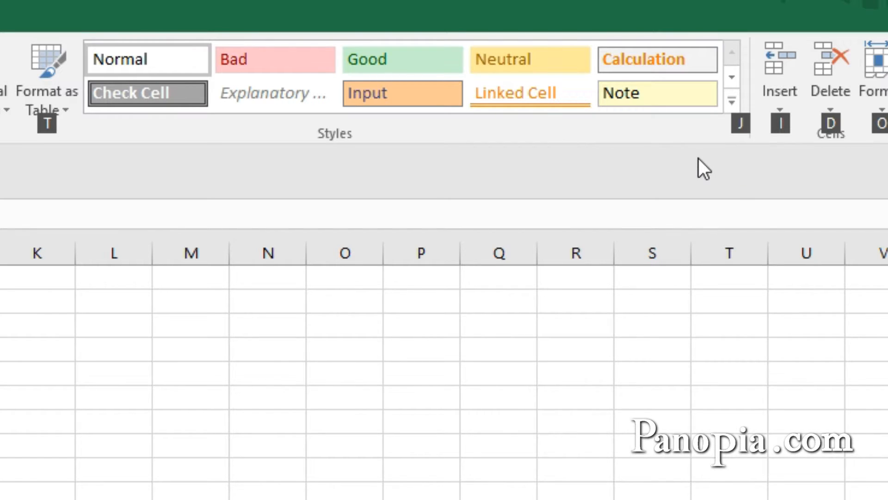
key(j)
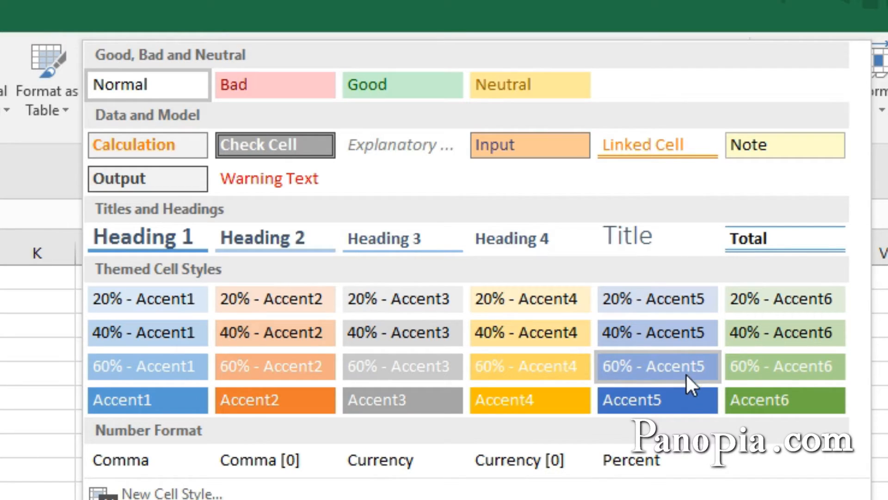
click(684, 399)
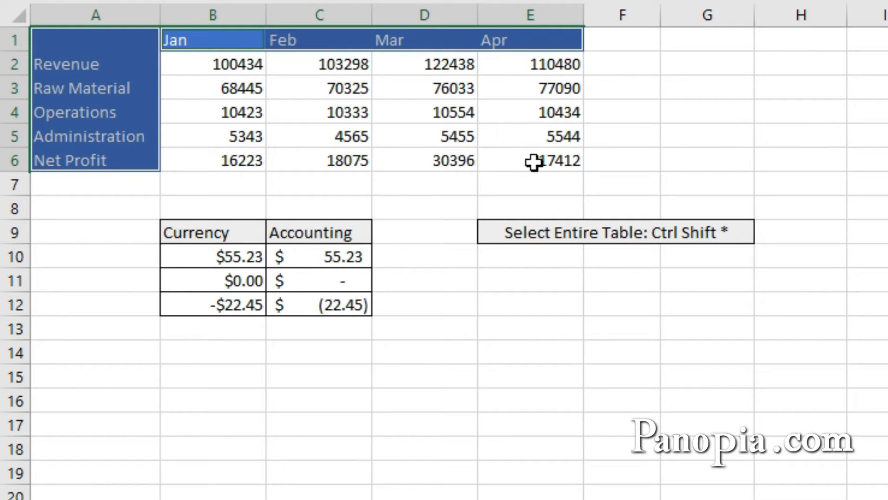
Step: Select the entire table A1:E6 and apply All Borders to it
drag(533, 162, 55, 41)
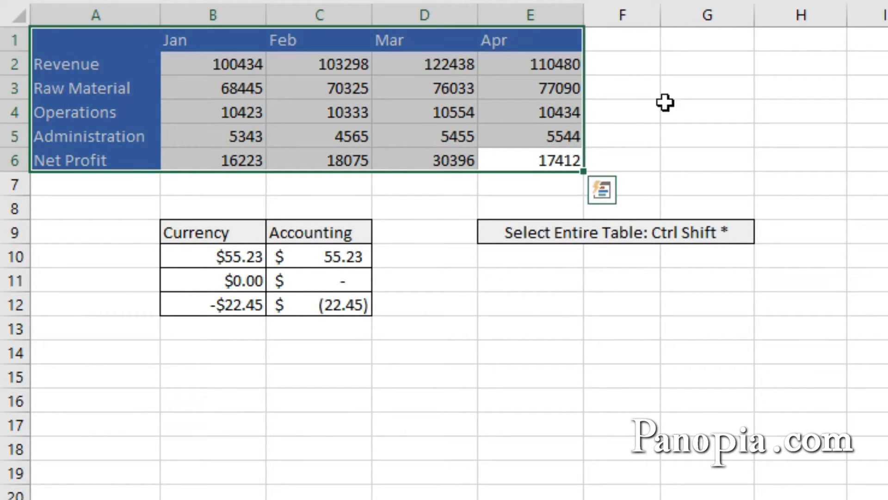
click(632, 109)
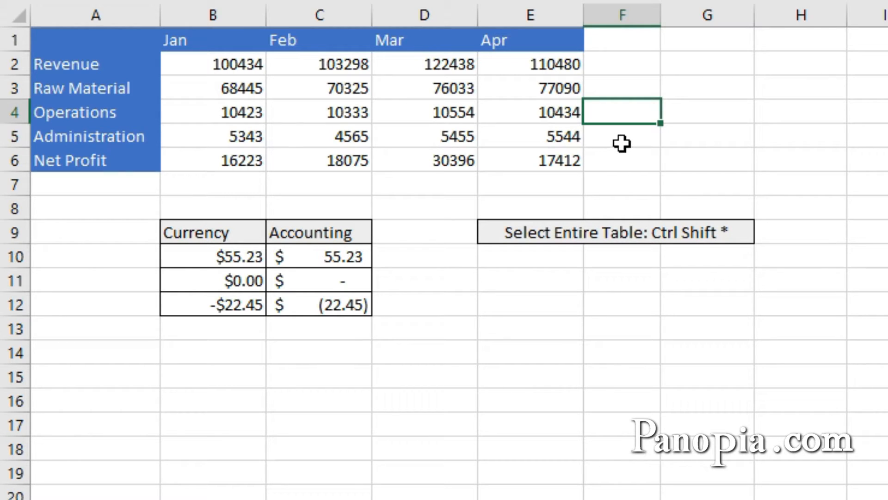
click(283, 93)
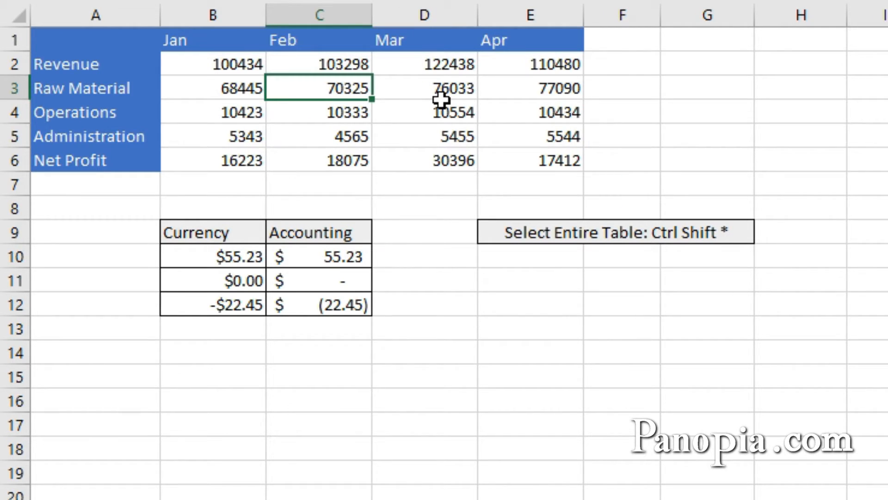
key(ctrl+shift+8)
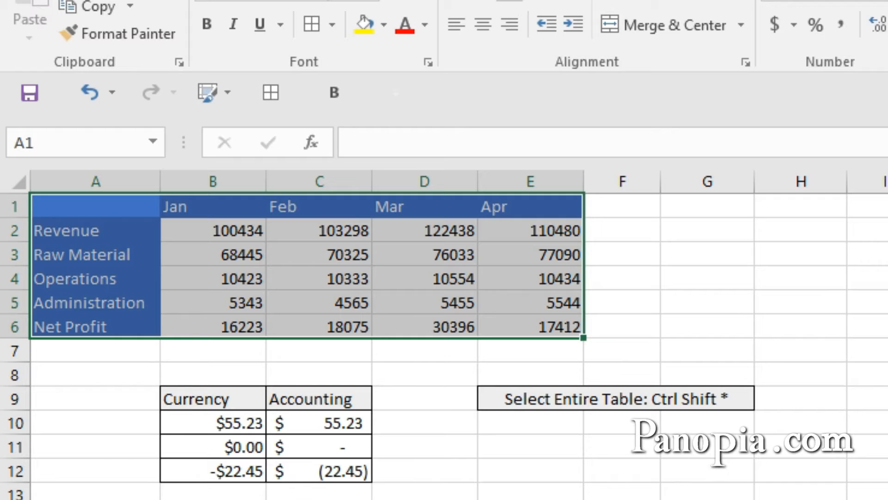
click(332, 25)
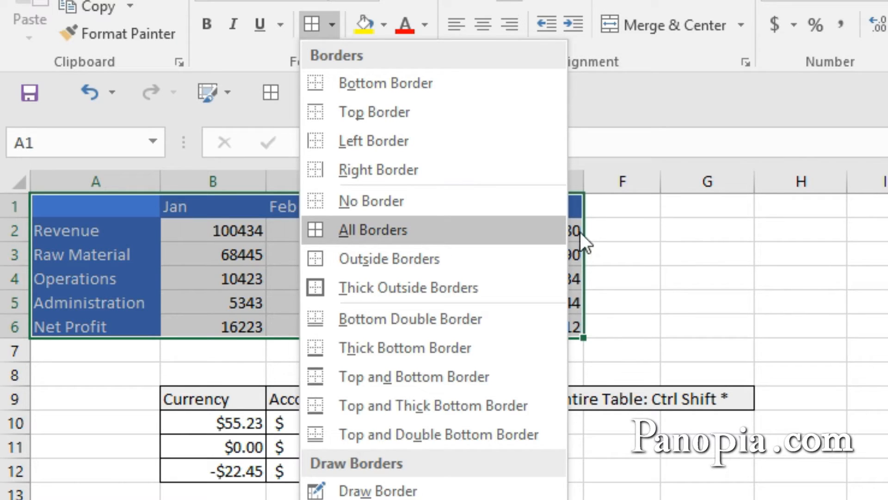
click(791, 292)
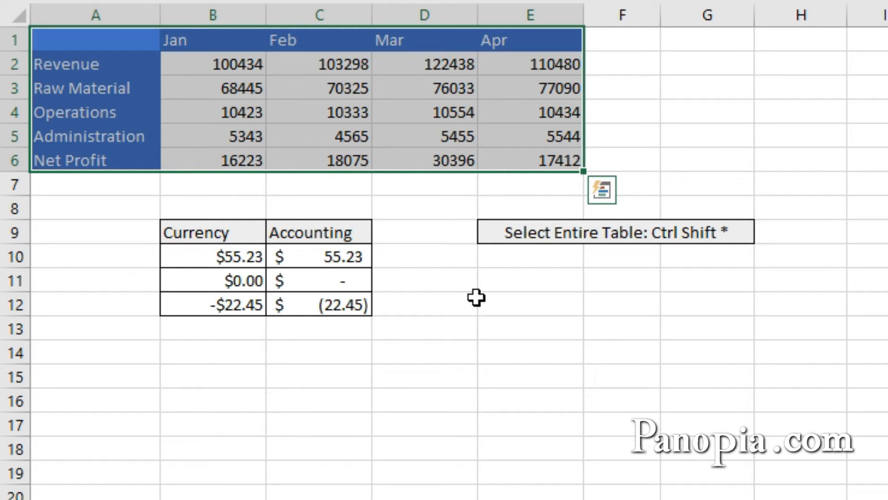
key(alt+h)
key(b)
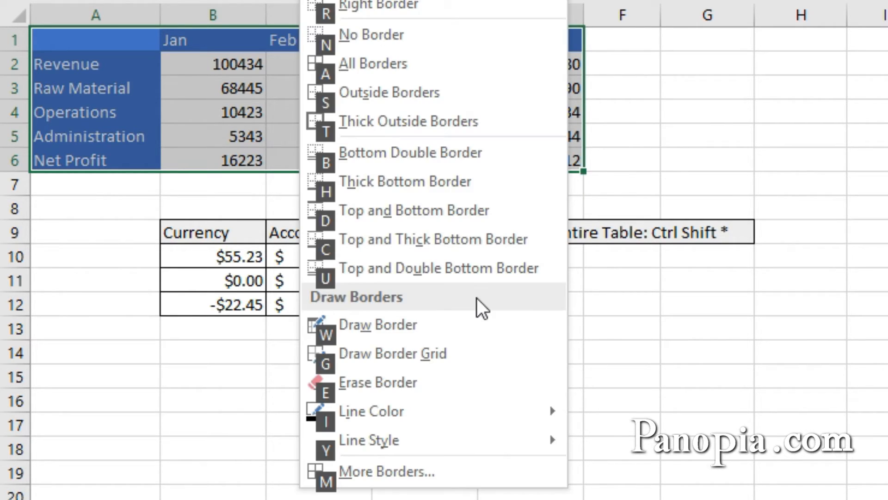
key(a)
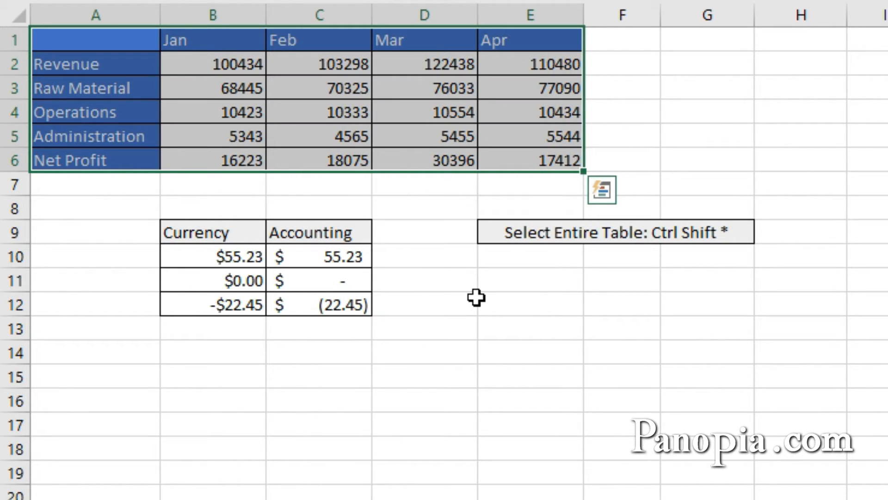
click(420, 224)
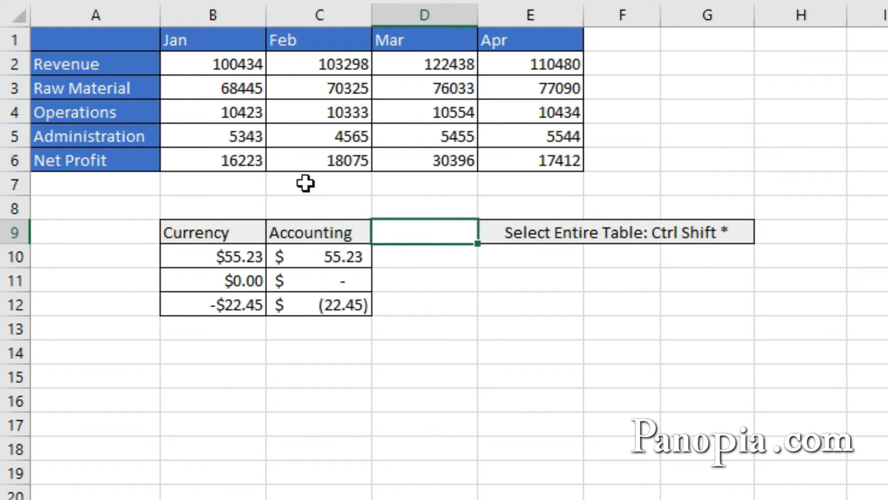
Step: Format the table's figures in B2:E6 with the Currency number format
click(223, 64)
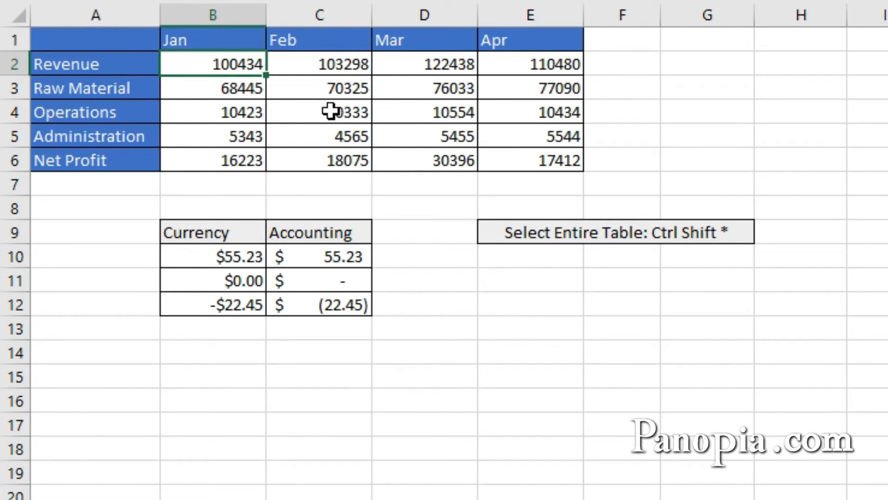
key(ctrl+shift+Down)
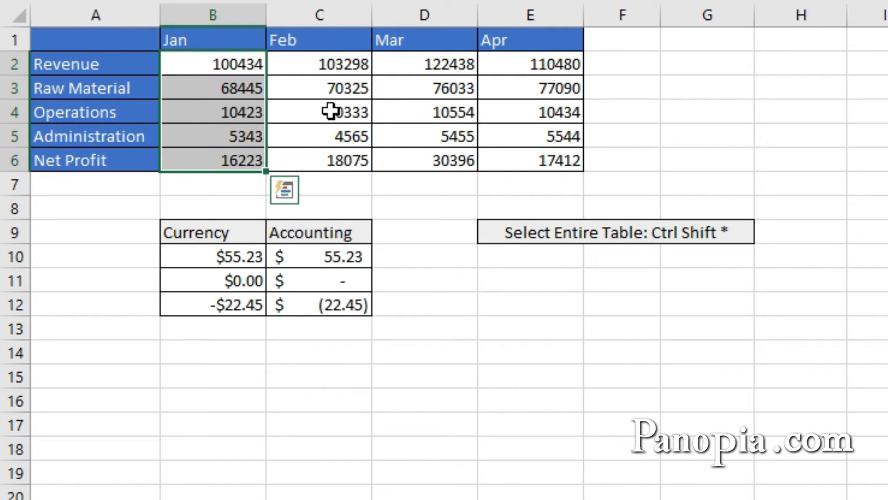
key(ctrl+shift+Right)
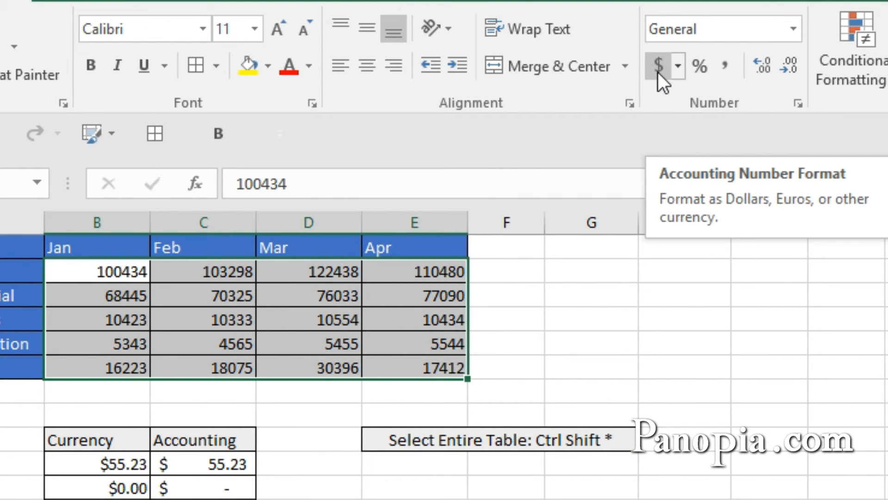
click(792, 26)
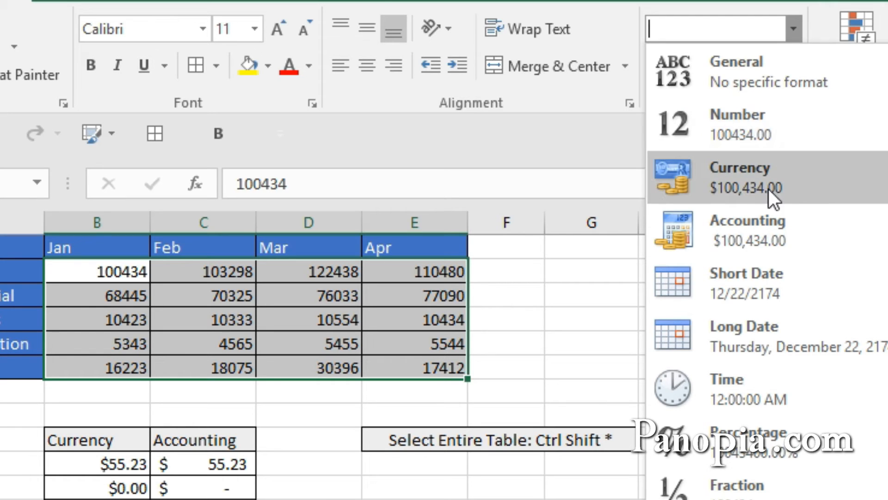
click(737, 179)
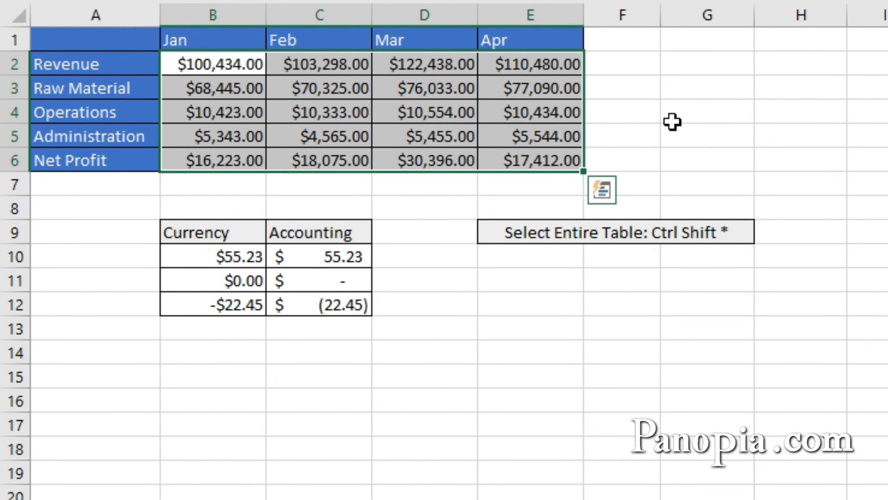
Step: Enter the amount $55.00 in cell E11
click(512, 279)
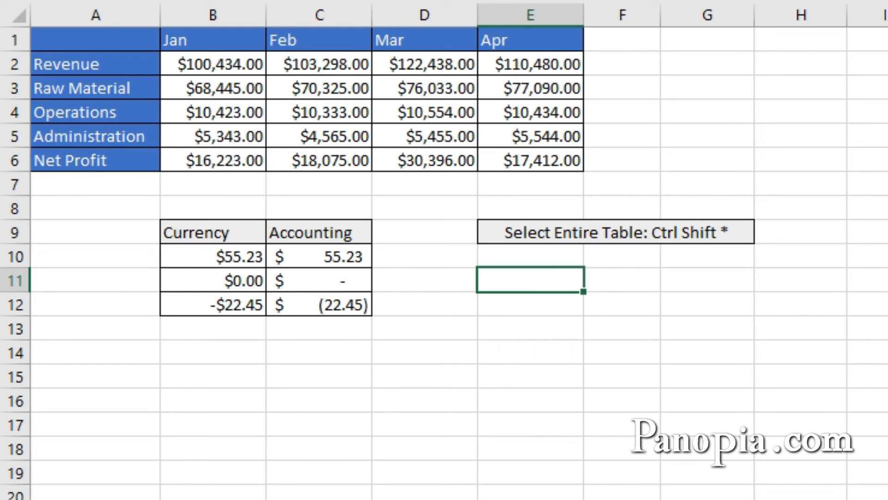
text($55.00)
key(Return)
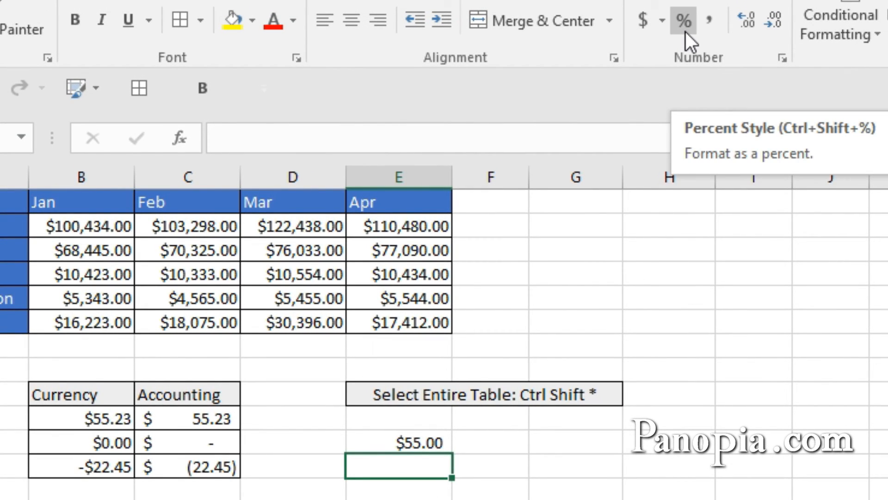
Step: Enter 5 in cell F11 and apply the Percent Style to that cell
click(488, 445)
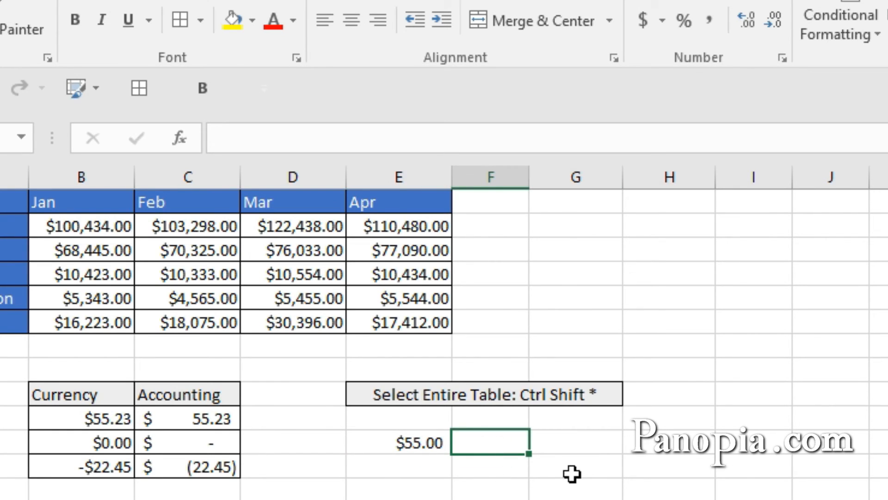
text(5)
key(Return)
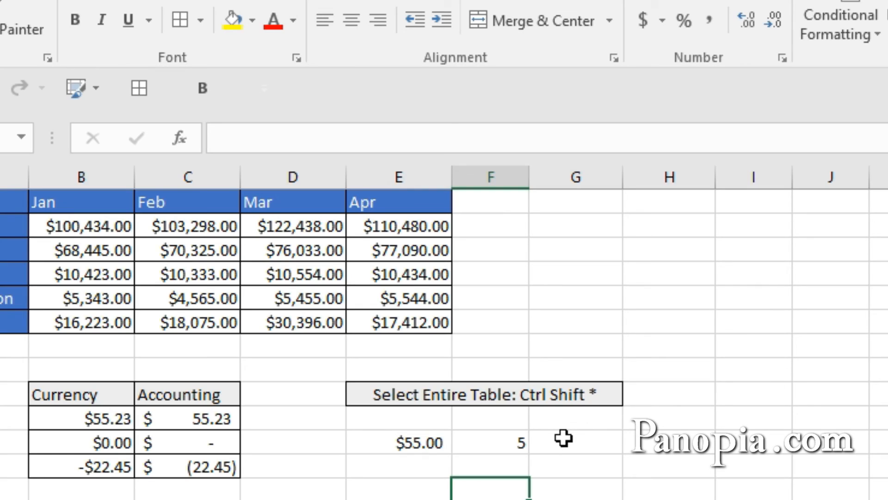
click(527, 446)
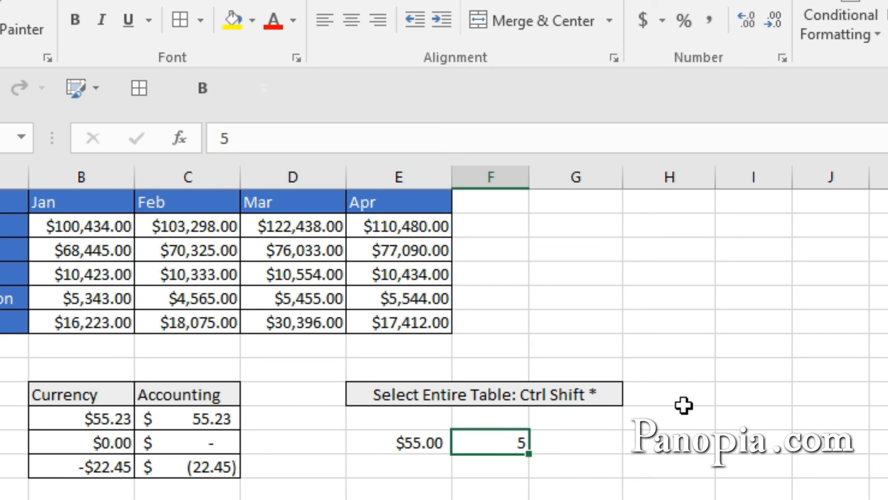
click(683, 24)
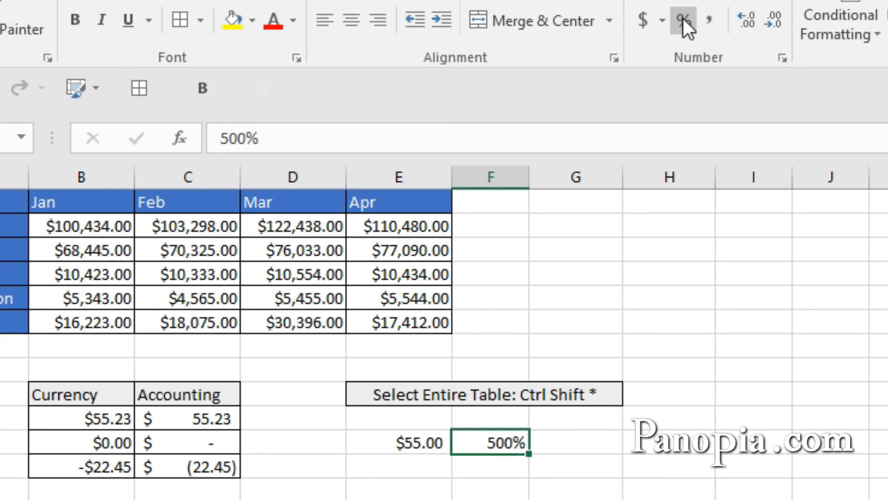
Step: Apply the Percent Style to the empty cell F12 before entering 5 in it
click(498, 469)
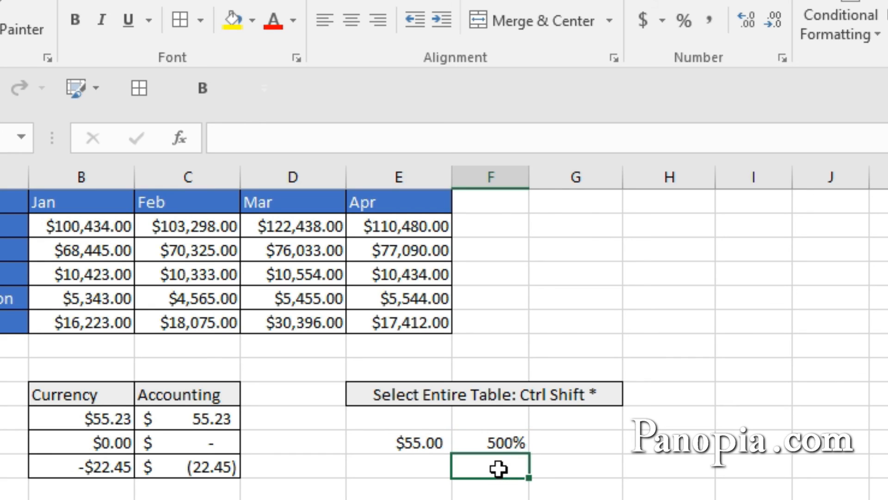
click(685, 20)
text(5)
key(Return)
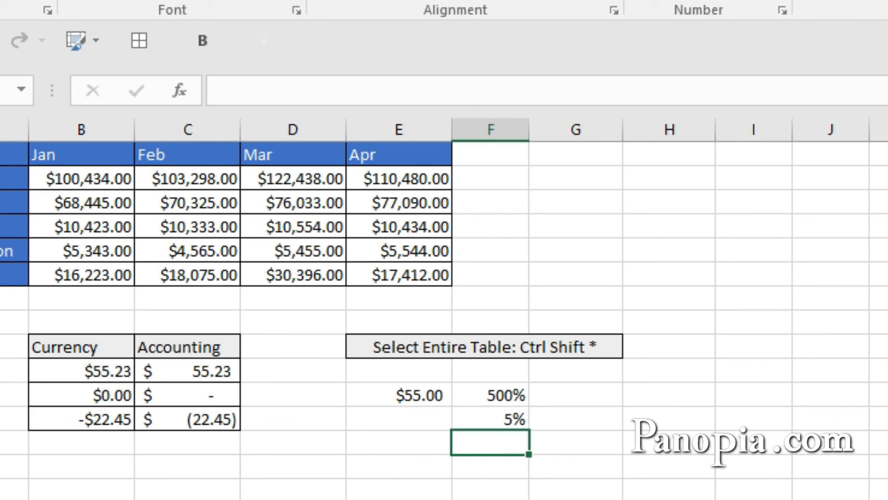
Step: Enter 5.2% including the percent sign in cell F13
text(5.)
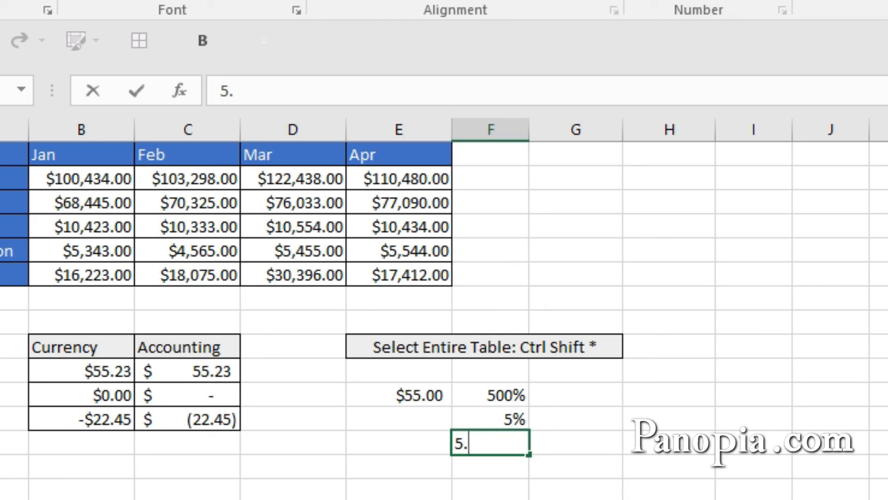
text(20%)
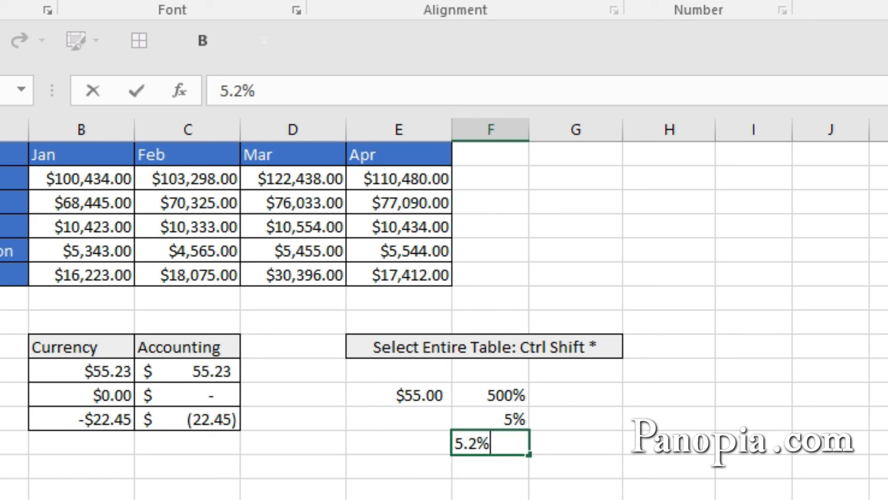
key(Return)
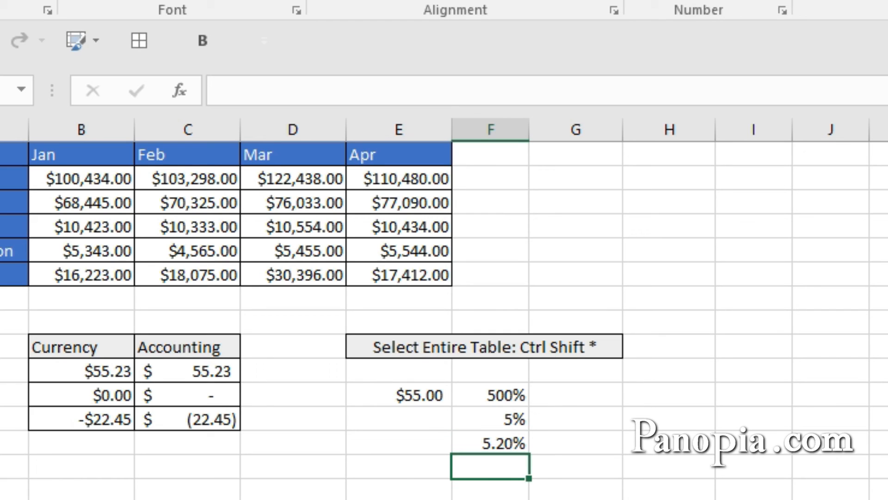